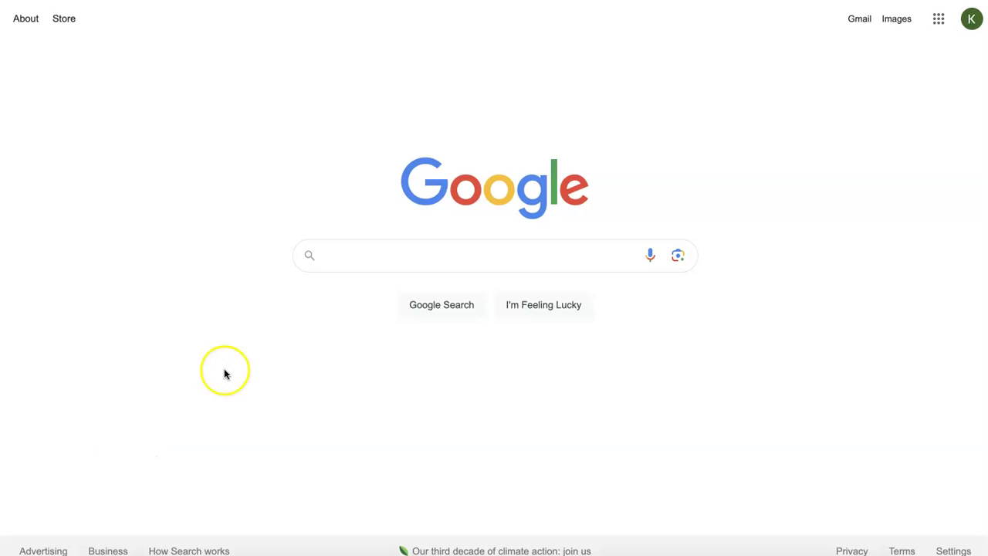
- Search Google for 'housing connect 2.0' and open the official NYC Housing Connect site
left_click(365, 267)
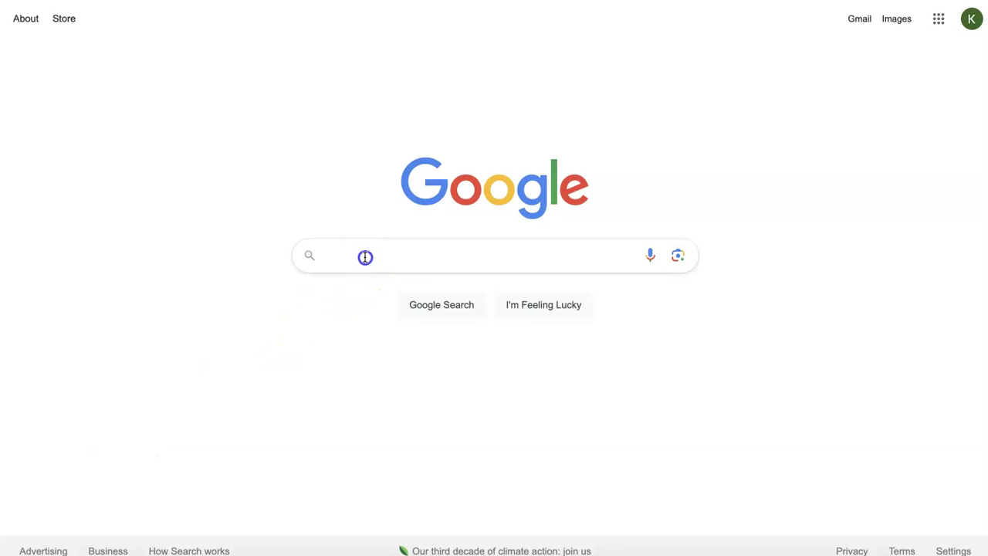
type("H")
left_click(391, 285)
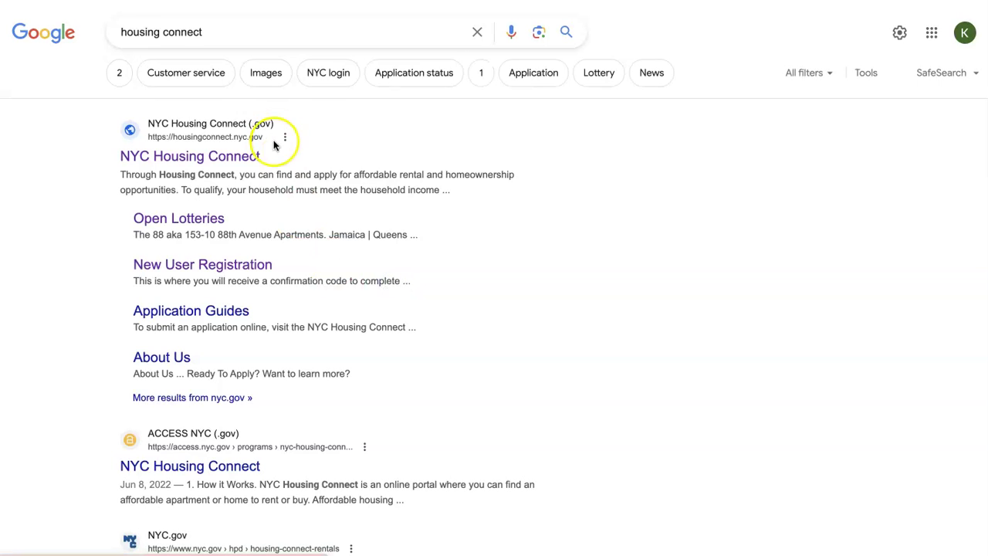
left_click(255, 36)
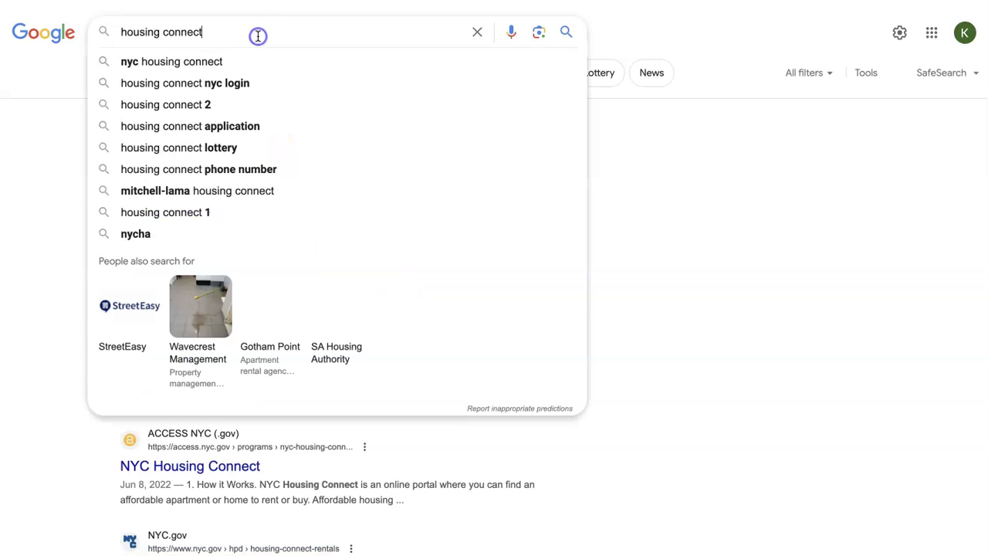
type("2.")
left_click(282, 69)
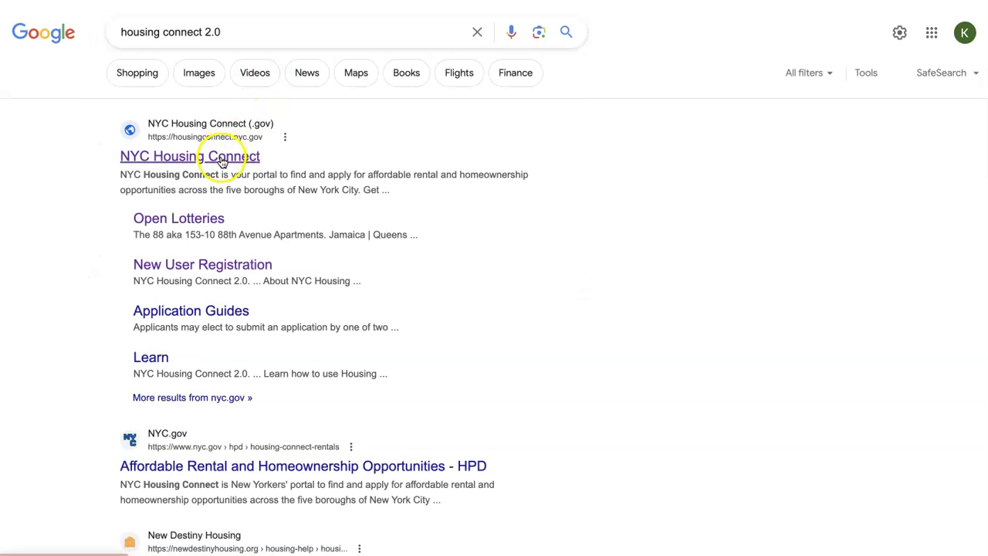
left_click(222, 157)
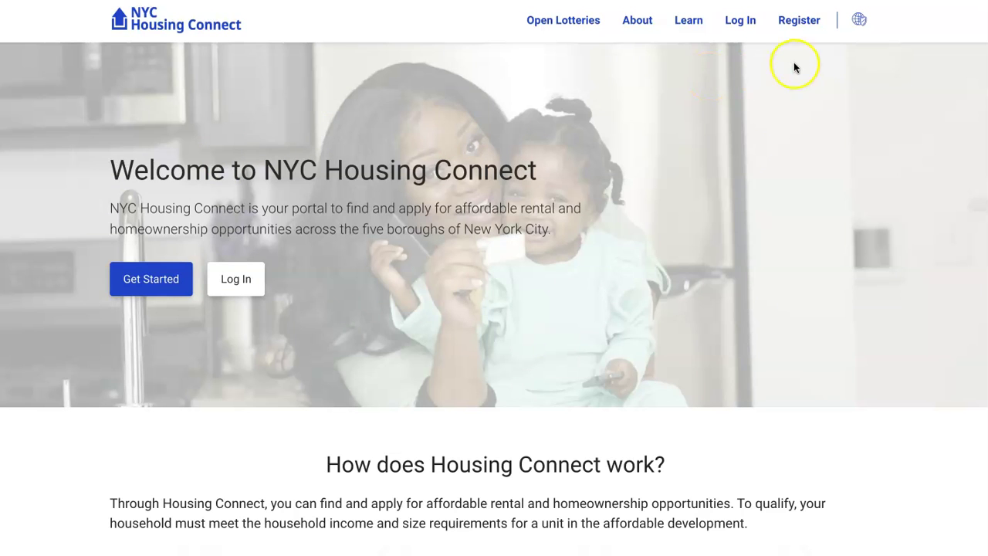
- View the New User Registration form and the Log In page, ending back on registration
left_click(804, 29)
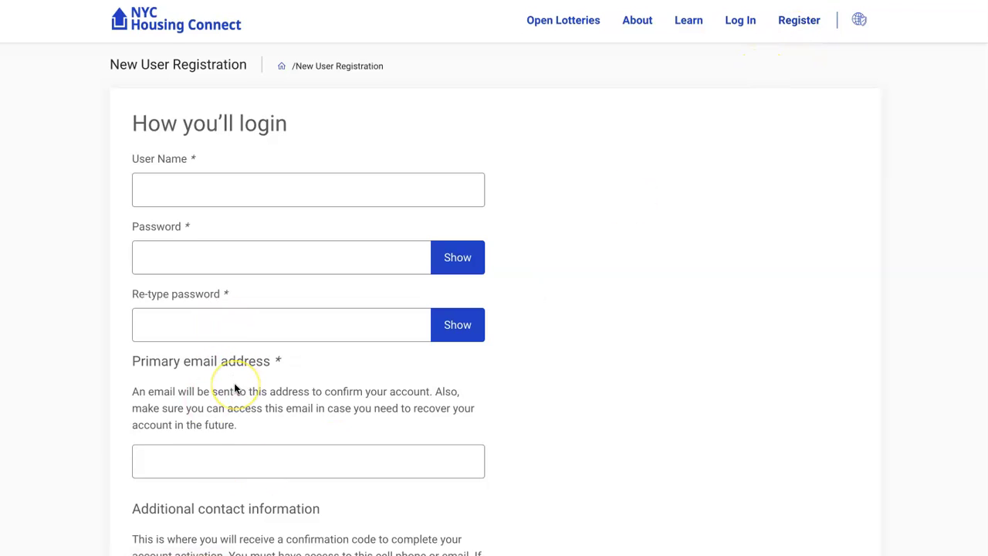
scroll(236, 388, "down", 1)
scroll(236, 389, "up", 1)
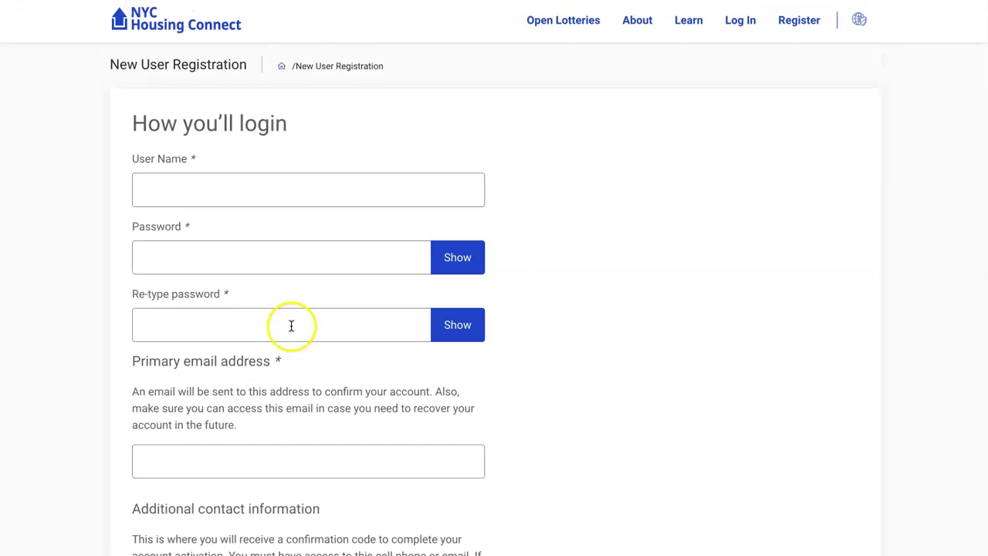
left_click(751, 33)
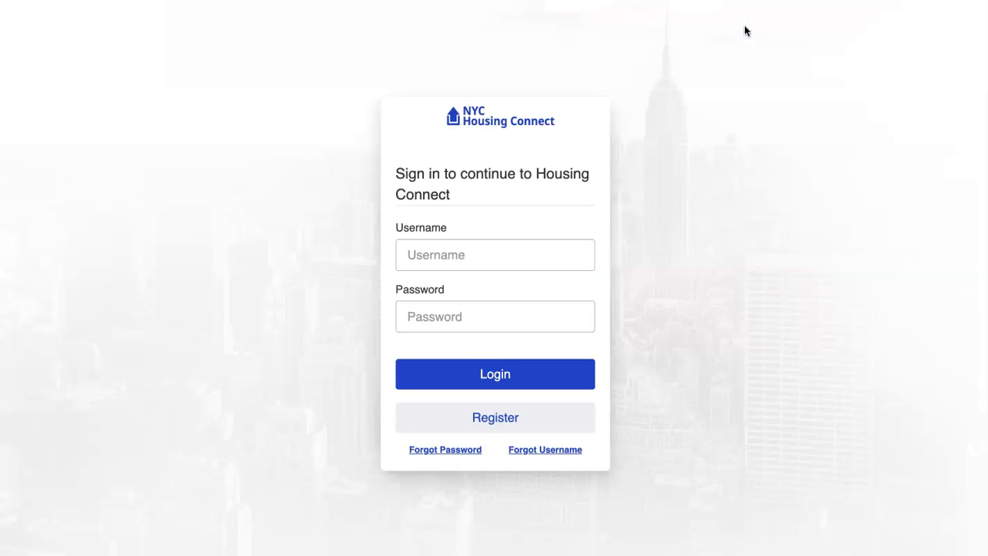
left_click(516, 252)
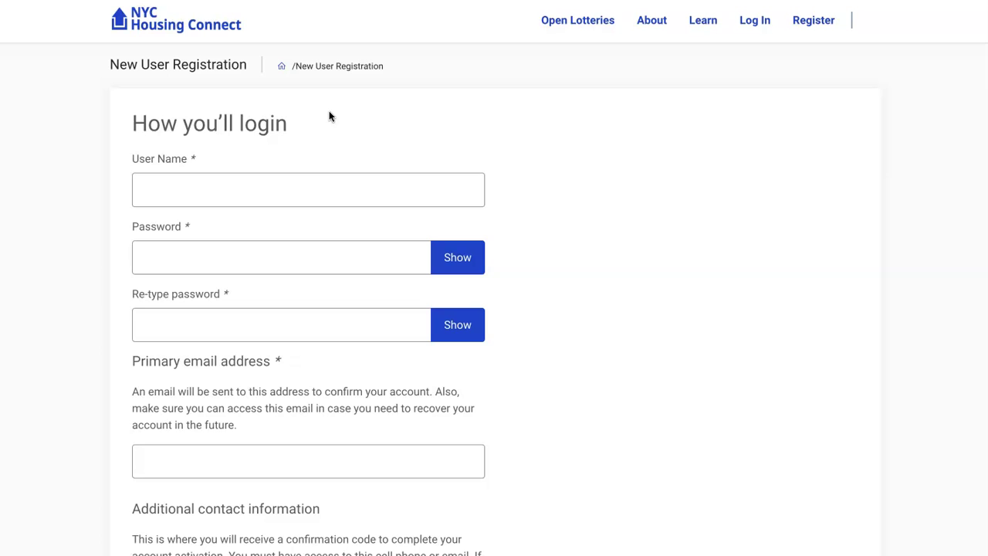
- Browse the 33 open rental lotteries on pages 3 and 2, ending at page 2's top
left_click(582, 31)
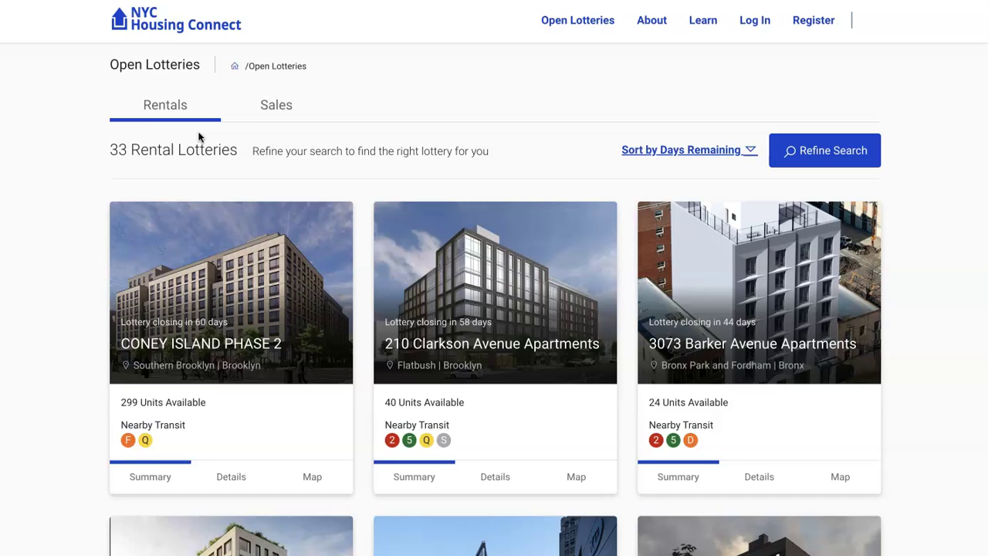
scroll(198, 136, "down", 10)
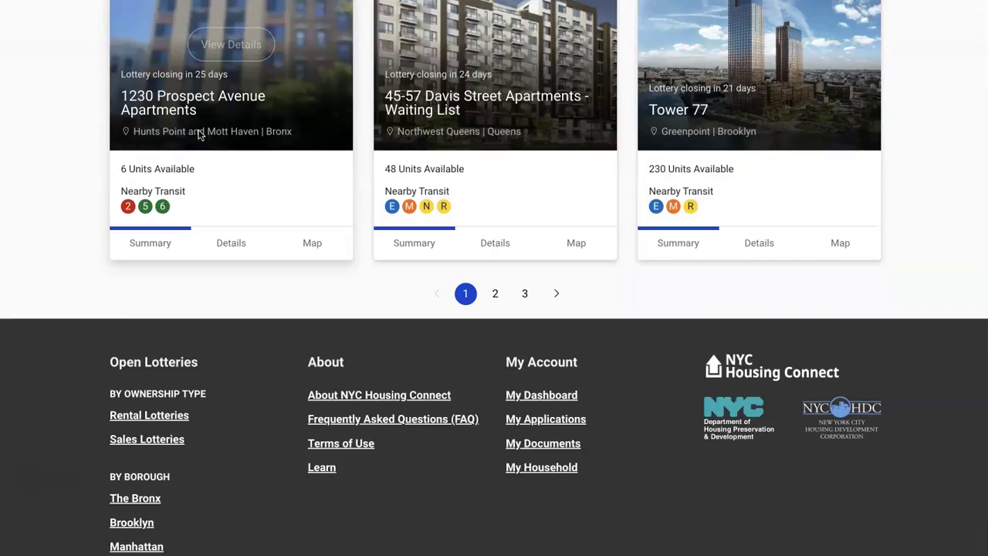
left_click(529, 209)
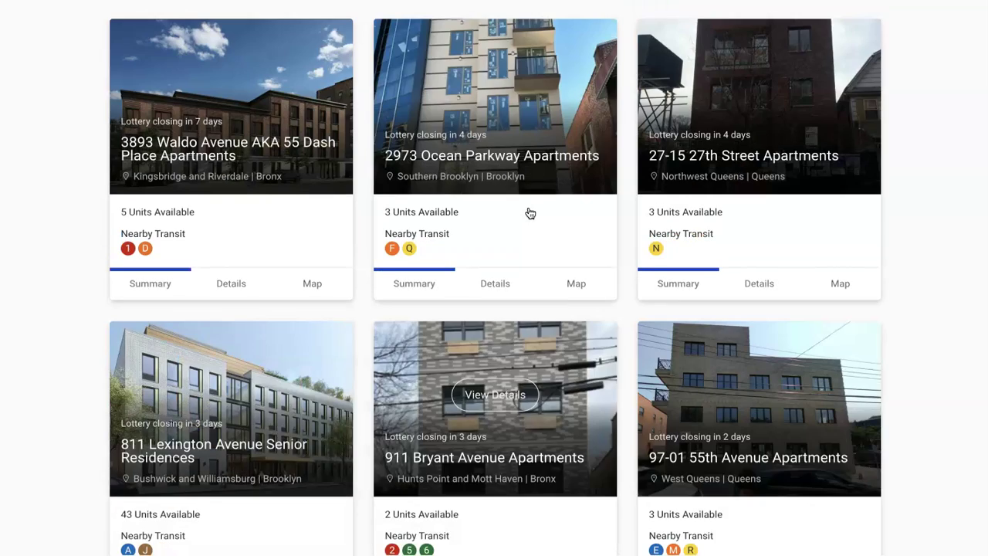
scroll(530, 213, "down", 1)
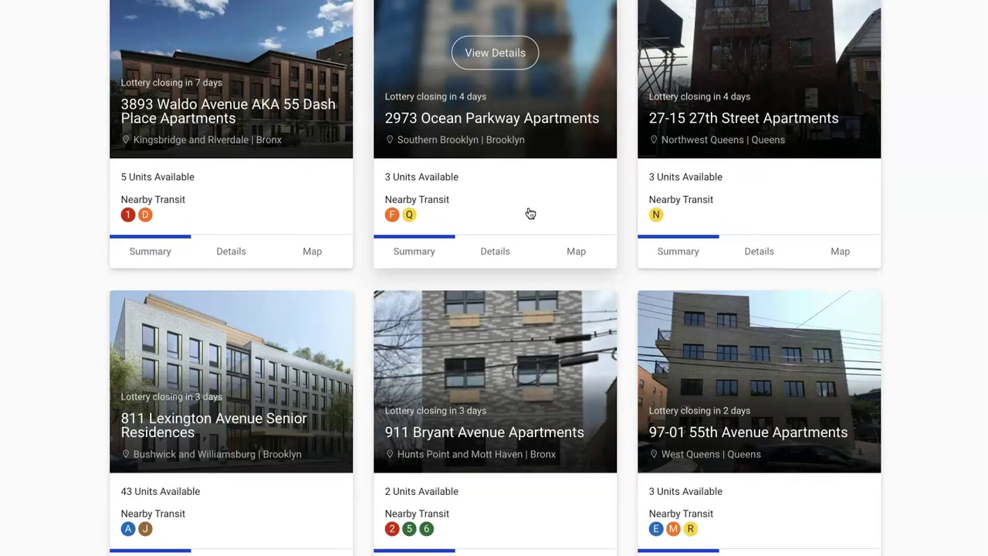
scroll(529, 214, "down", 4)
left_click(487, 309)
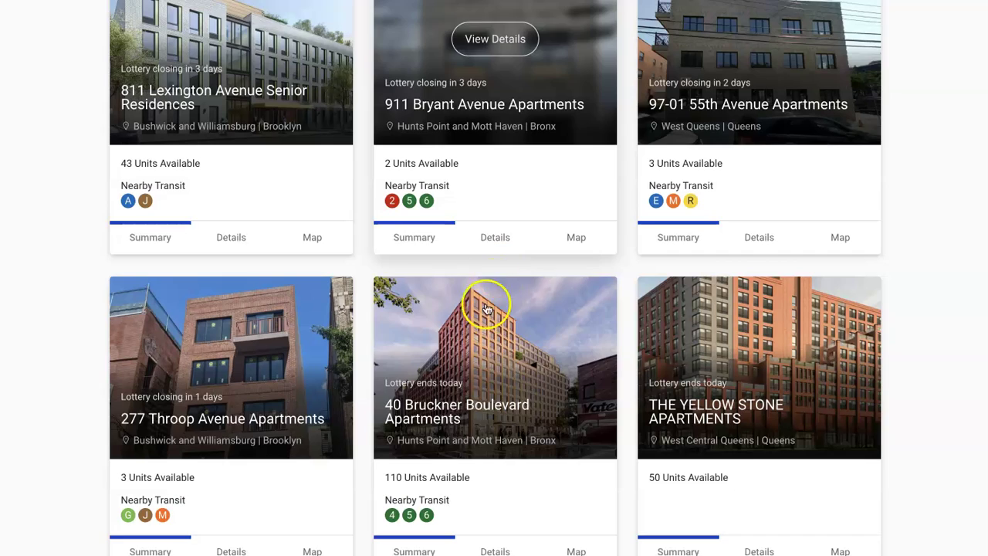
scroll(481, 320, "down", 2)
left_click(492, 441)
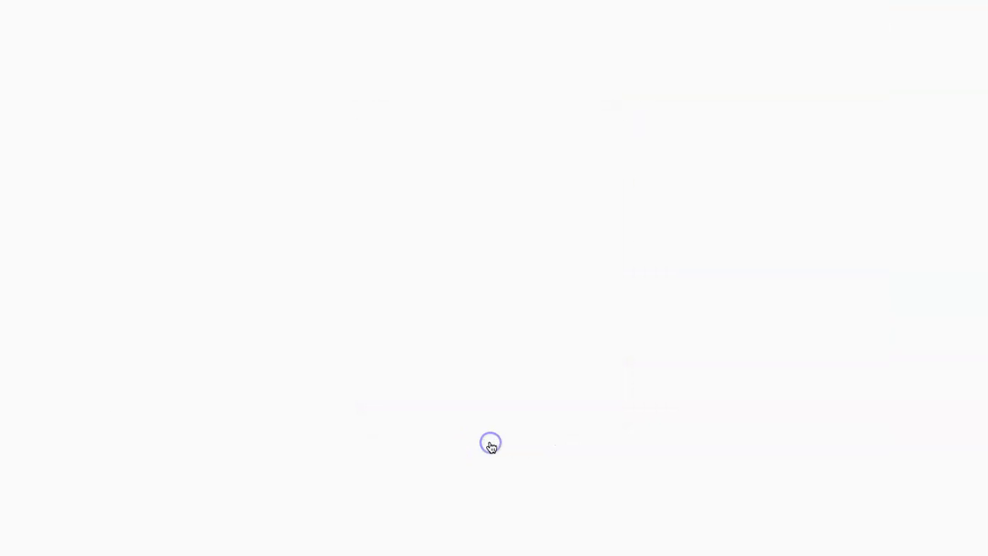
scroll(548, 330, "up", 8)
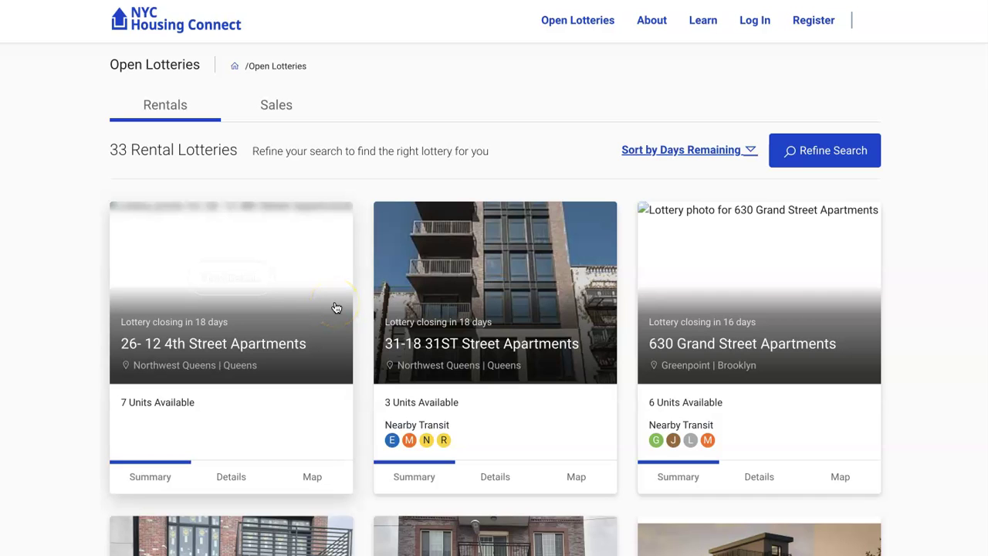
- Preview the 26-12 4th Street Apartments card's Details and Summary, then bring up Refine Search
left_click(230, 476)
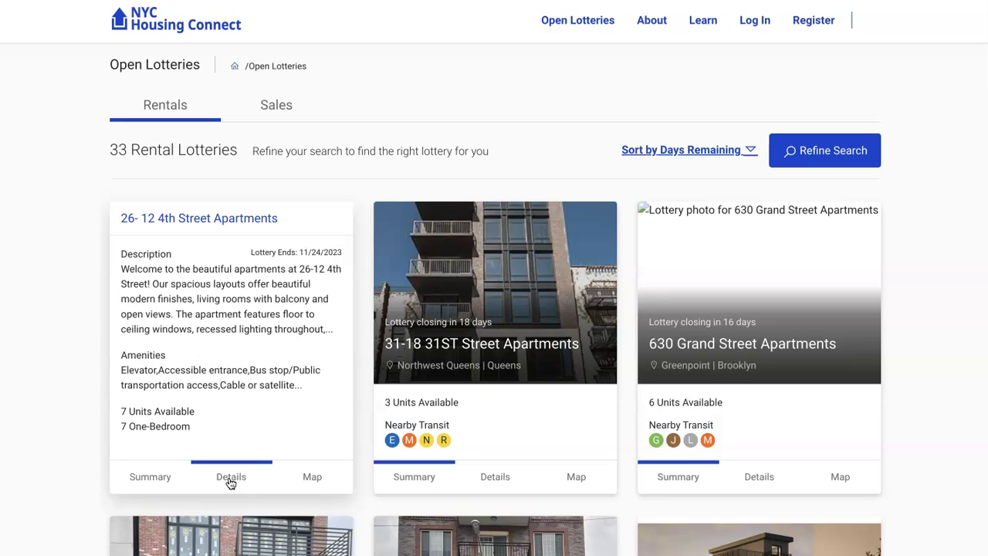
left_click(171, 481)
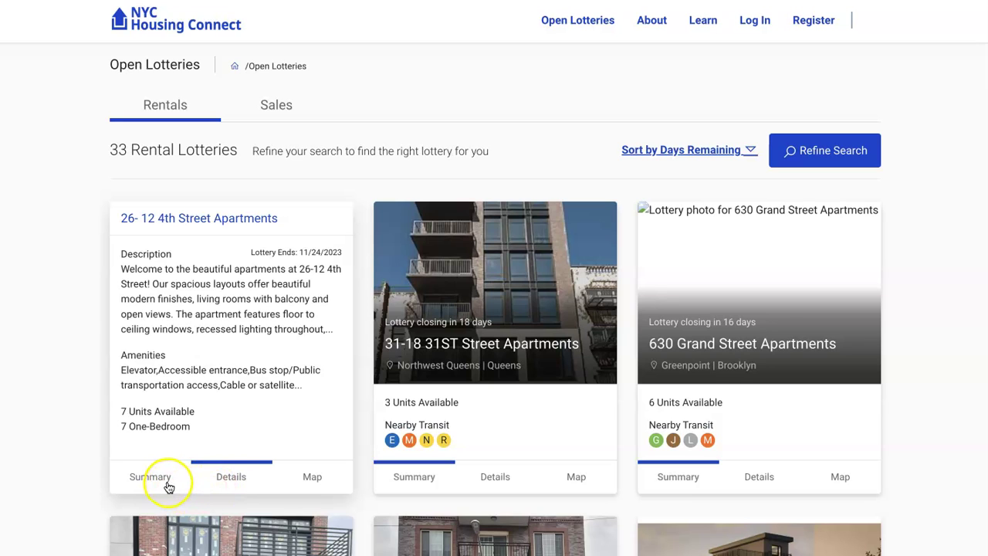
left_click(265, 392)
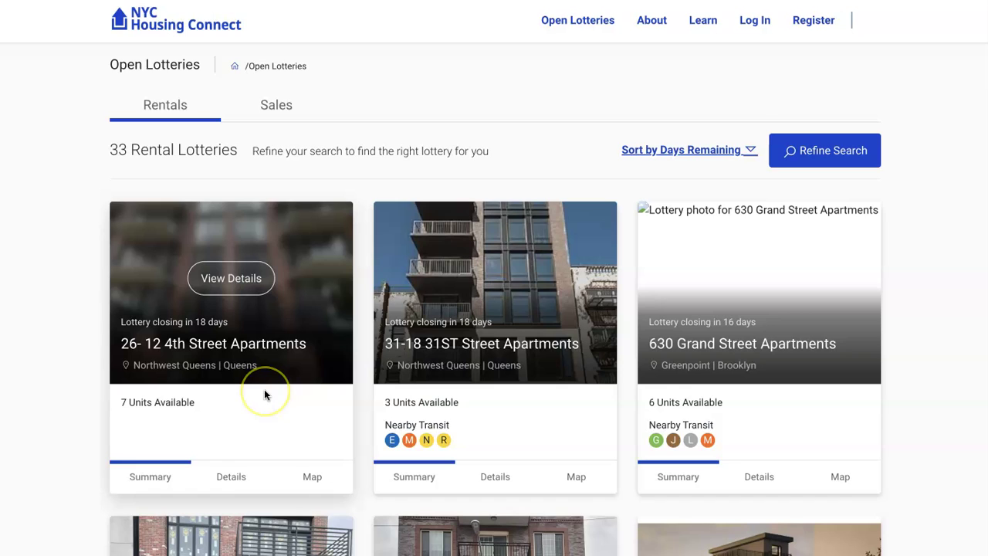
left_click(532, 226)
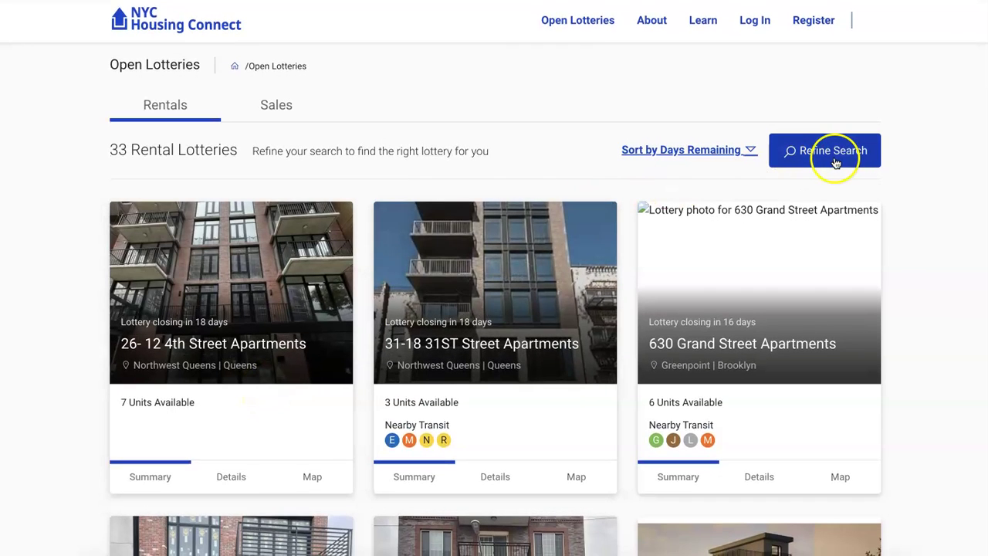
left_click(830, 155)
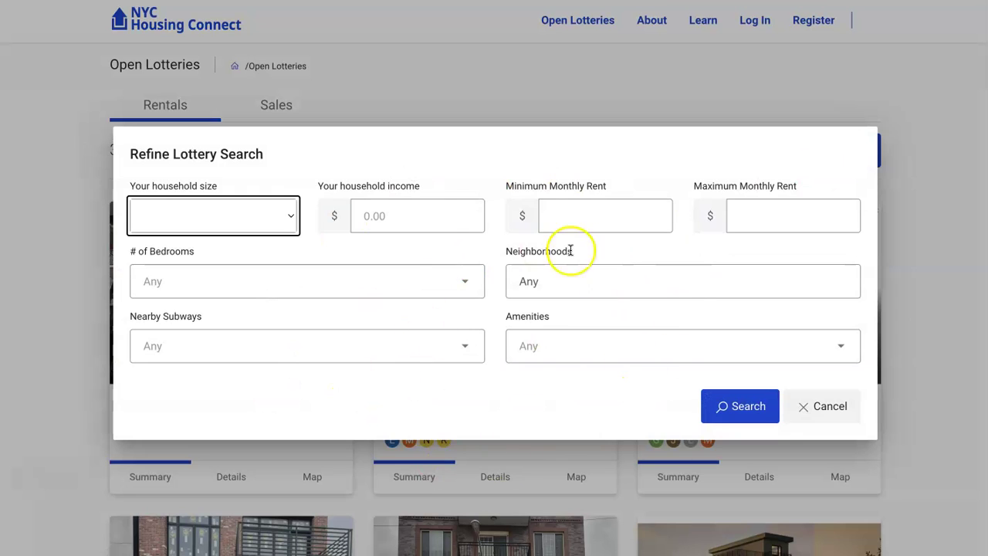
- Enter household income 34000 and choose a household size of 2 People
left_click(419, 217)
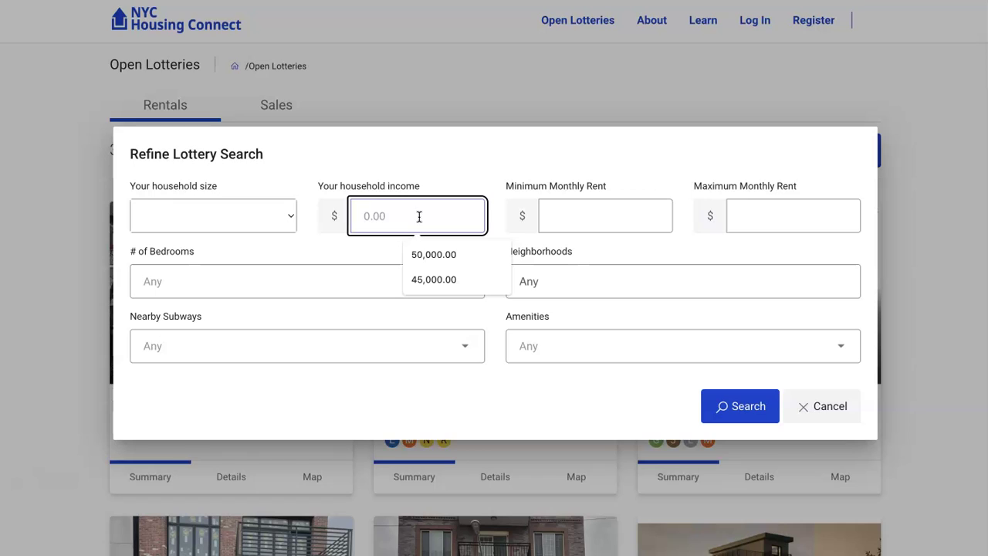
type("60")
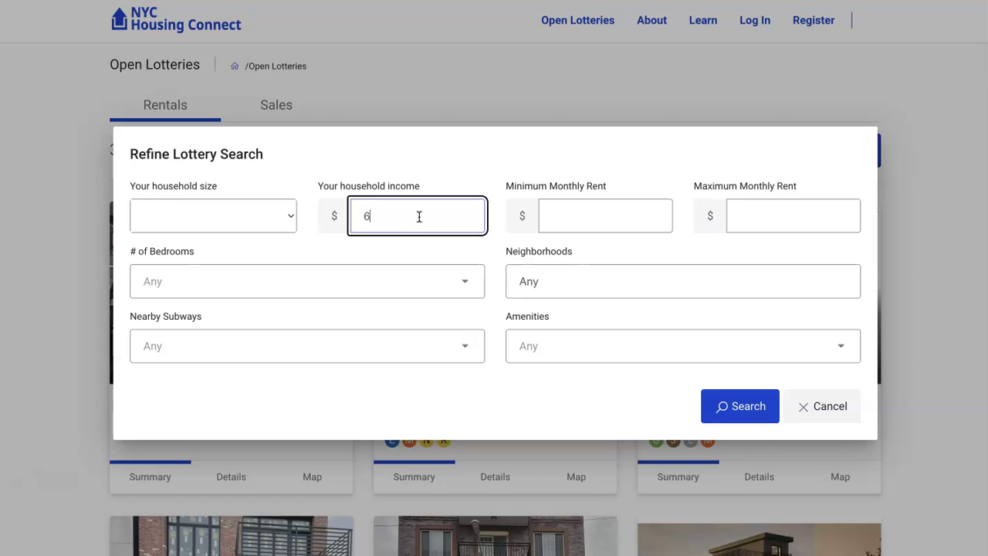
key("BackSpace")
key("BackSpace")
type("34")
type("000")
left_click(259, 216)
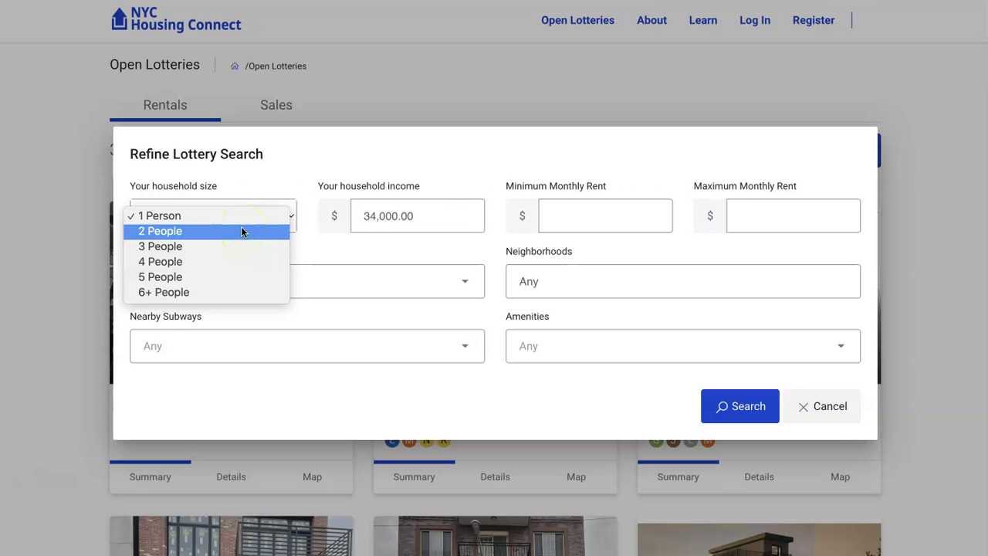
left_click(240, 229)
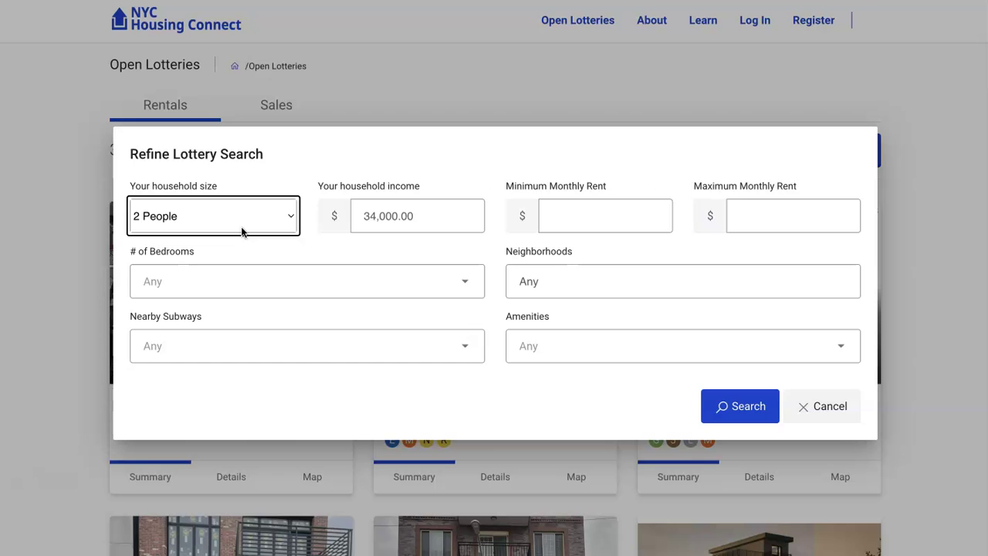
- Leave neighborhoods unselected and run the filtered lottery search
left_click(639, 277)
scroll(618, 361, "down", 1)
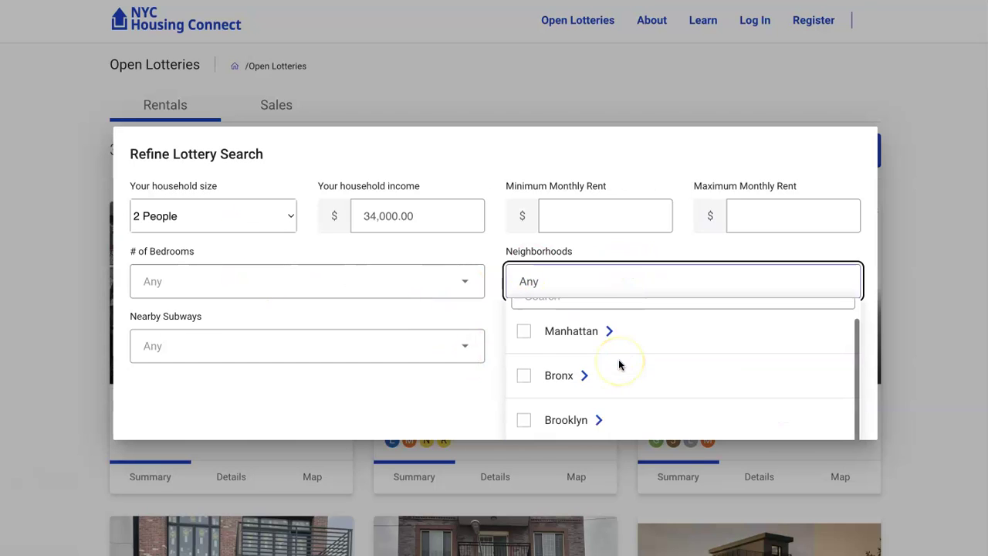
left_click(491, 262)
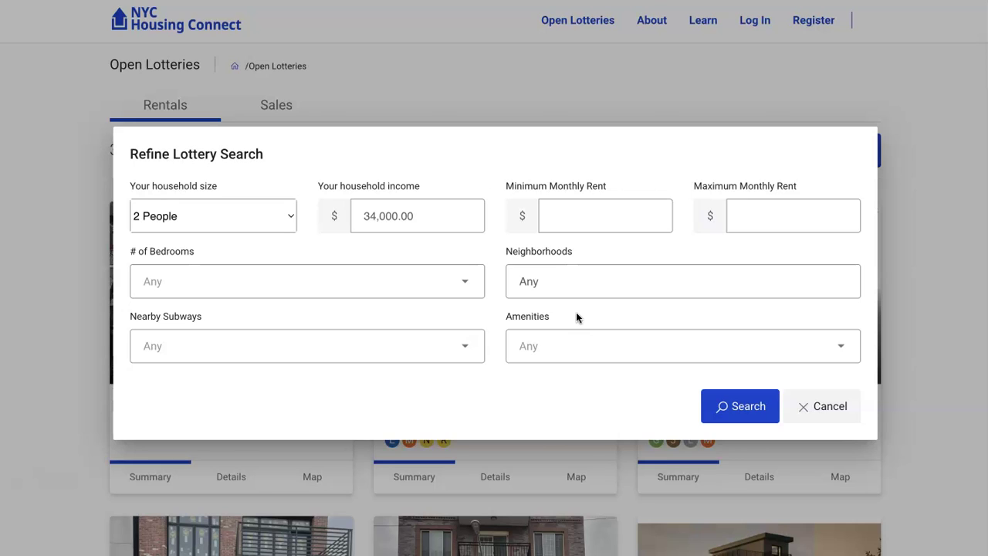
left_click(735, 404)
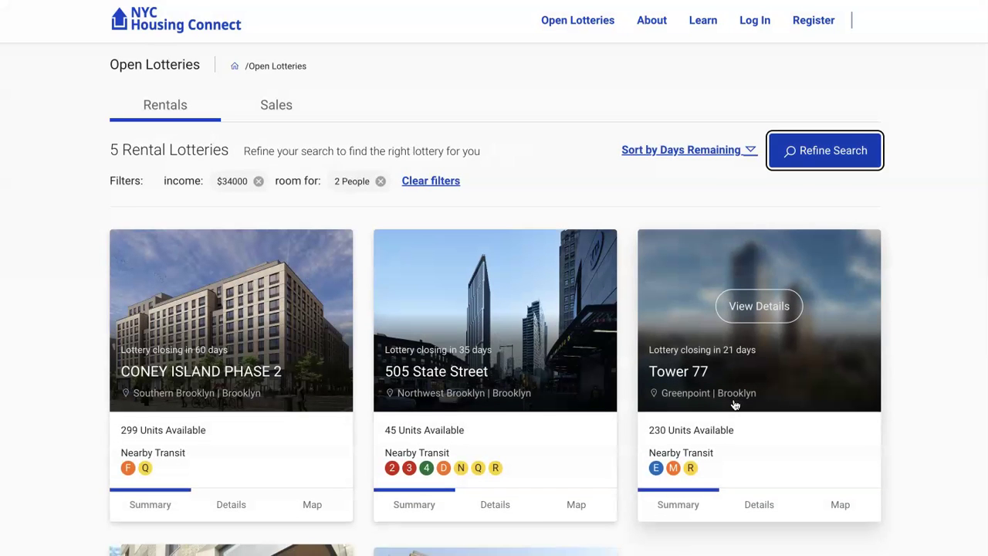
- Look over the five matching Brooklyn lotteries and open Coney Island Phase 2's details
scroll(735, 405, "down", 2)
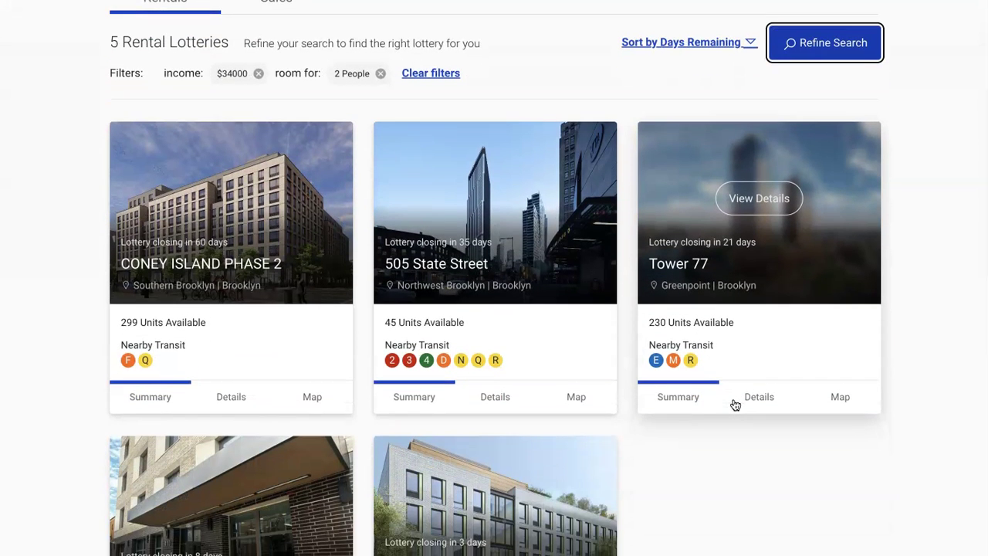
scroll(734, 404, "down", 1)
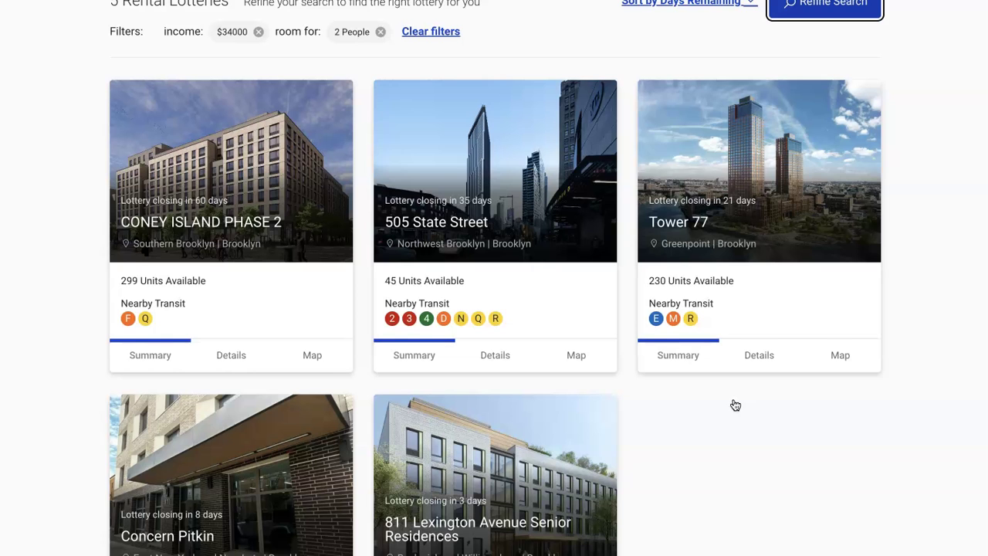
scroll(735, 405, "down", 1)
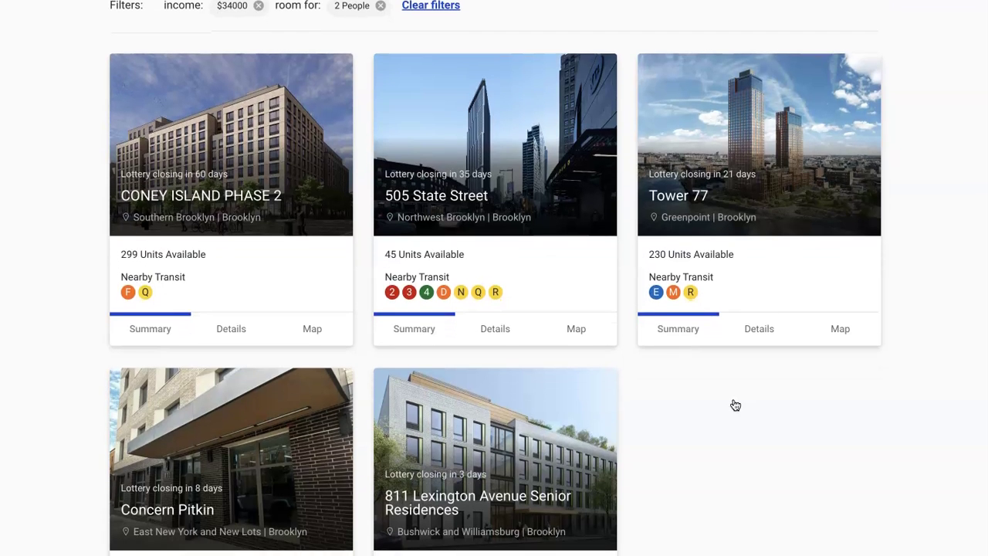
scroll(735, 404, "up", 3)
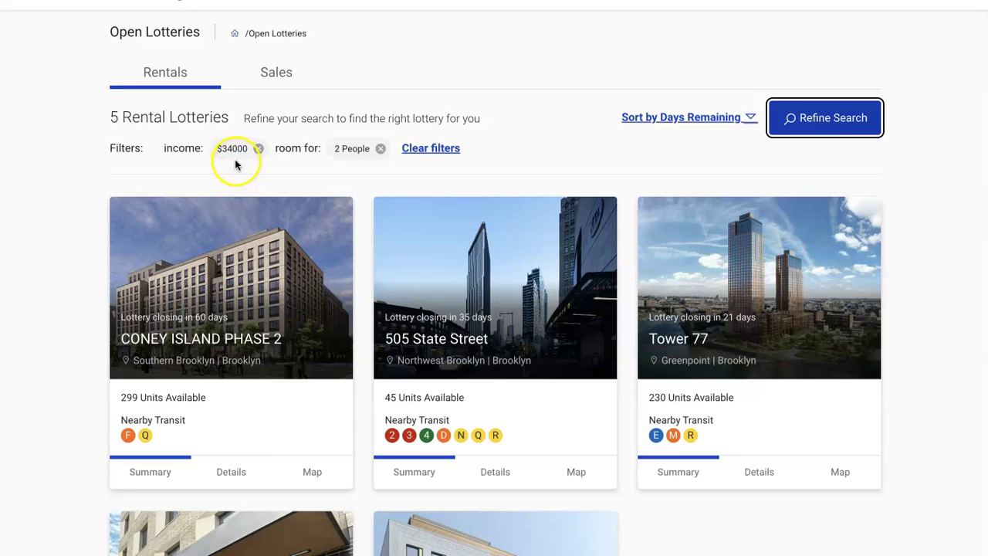
mouse_move(247, 247)
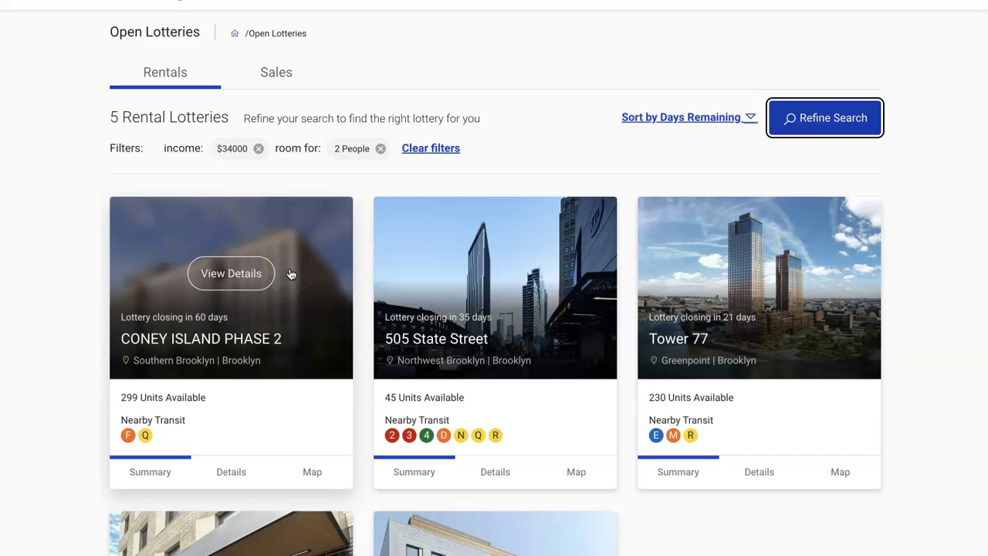
scroll(291, 275, "down", 2)
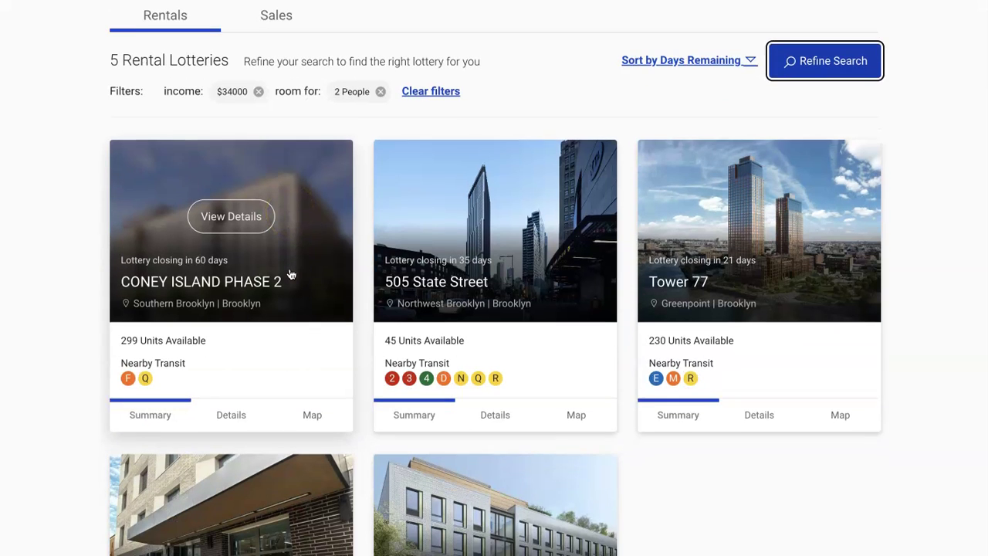
left_click(273, 226)
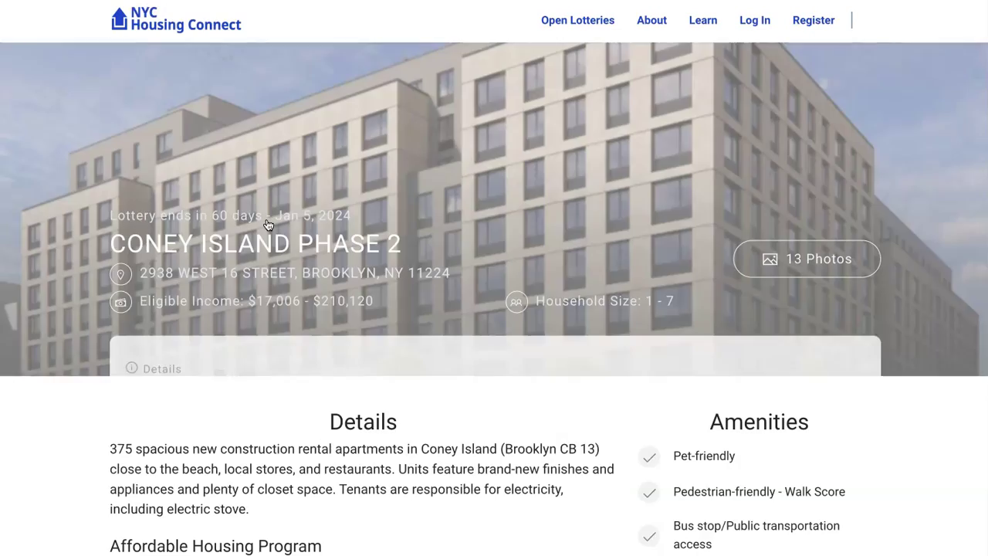
- Scroll Coney Island Phase 2 to the units table showing 30% AMI studios at $410
left_click(346, 302)
scroll(349, 302, "down", 3)
scroll(348, 302, "down", 10)
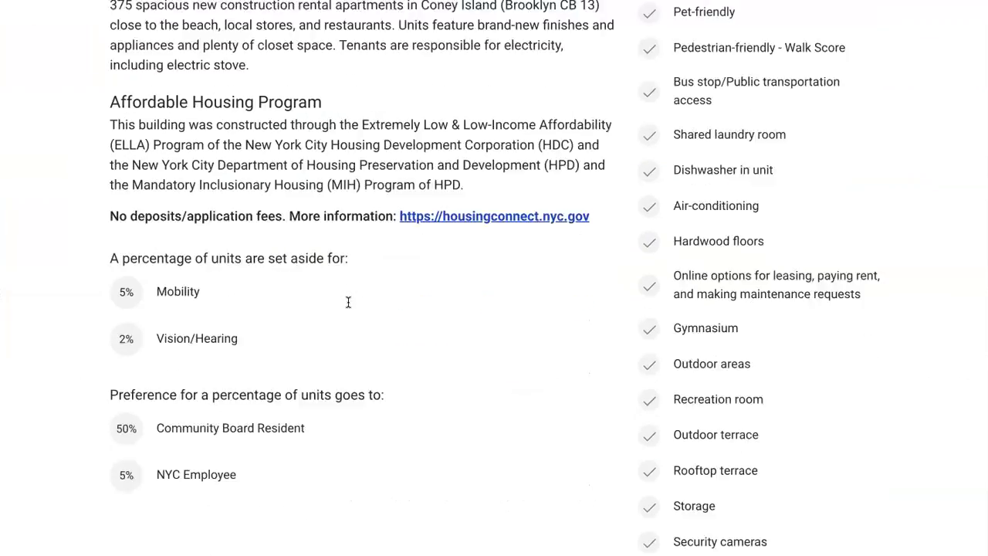
scroll(348, 302, "down", 2)
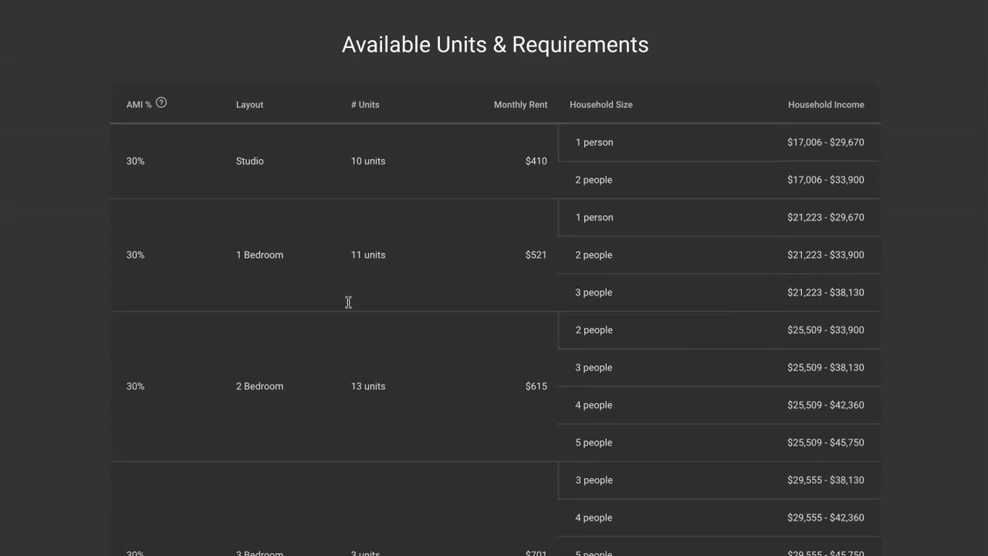
scroll(349, 302, "down", 1)
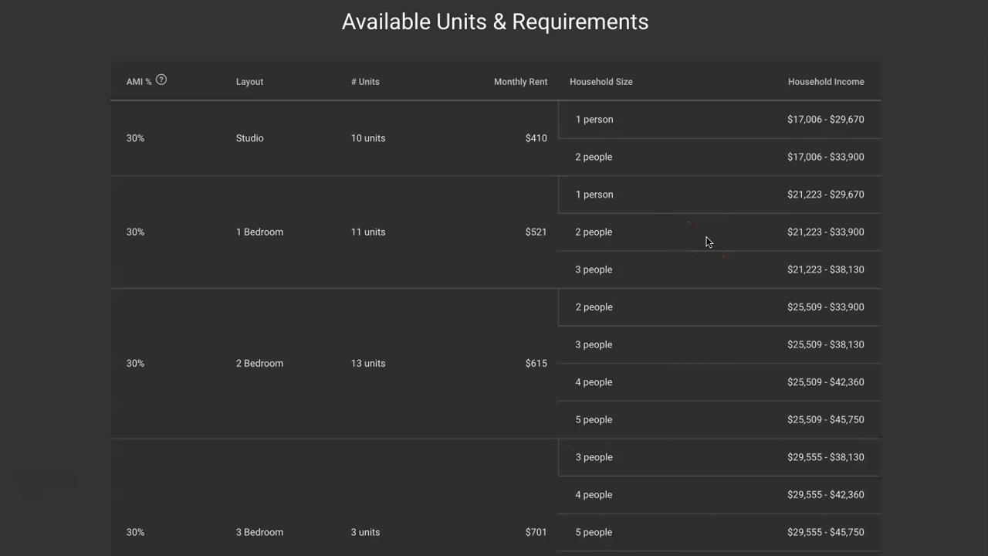
scroll(706, 241, "down", 2)
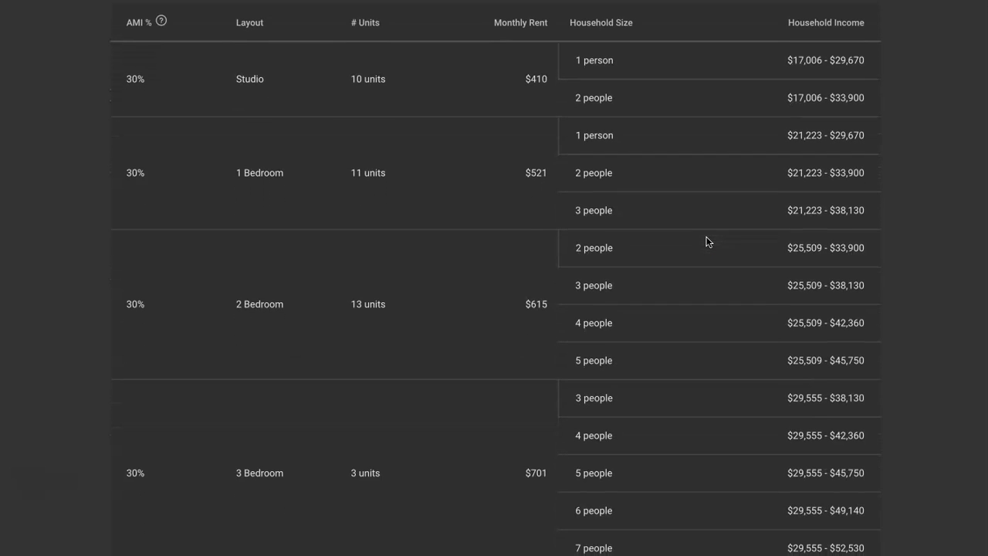
scroll(706, 241, "down", 1)
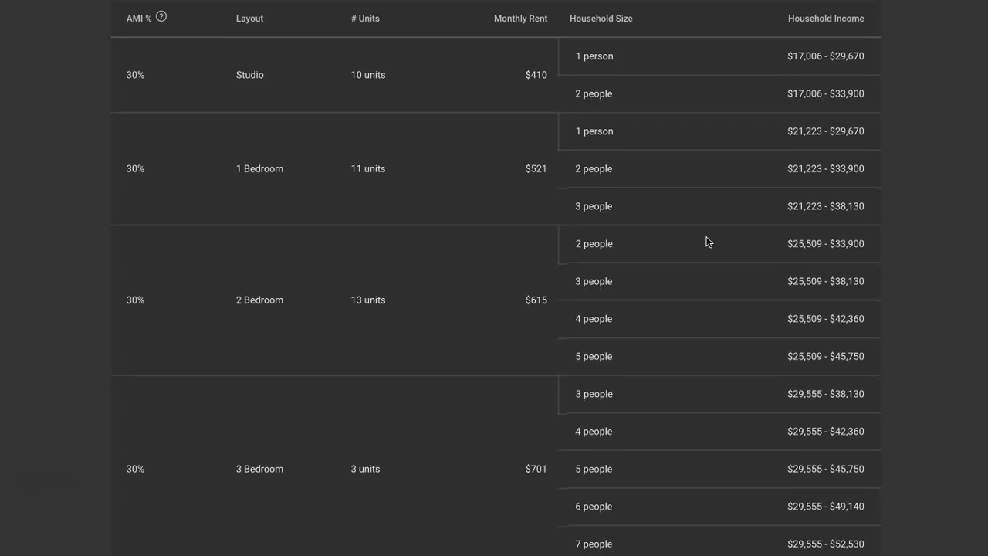